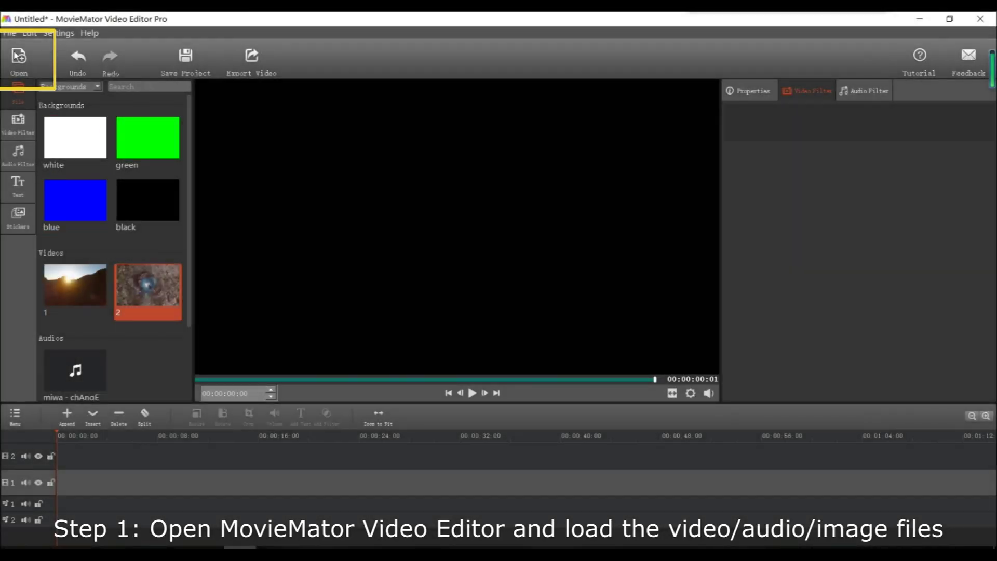
Import video file 1 and place it at the start of video track 1
{"action": "left_click", "coordinate": [17, 56]}
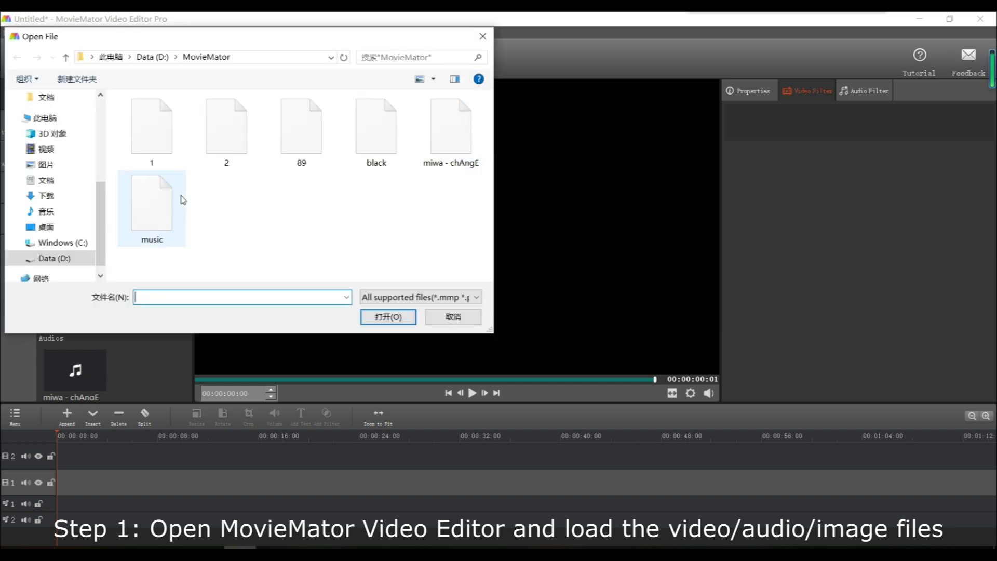
{"action": "left_click", "coordinate": [168, 152]}
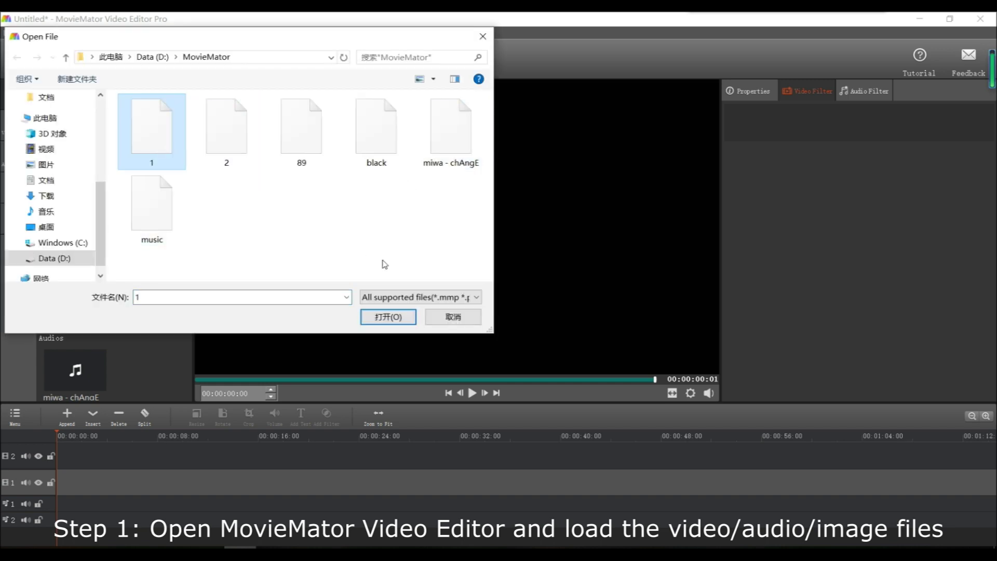
{"action": "left_click", "coordinate": [399, 319]}
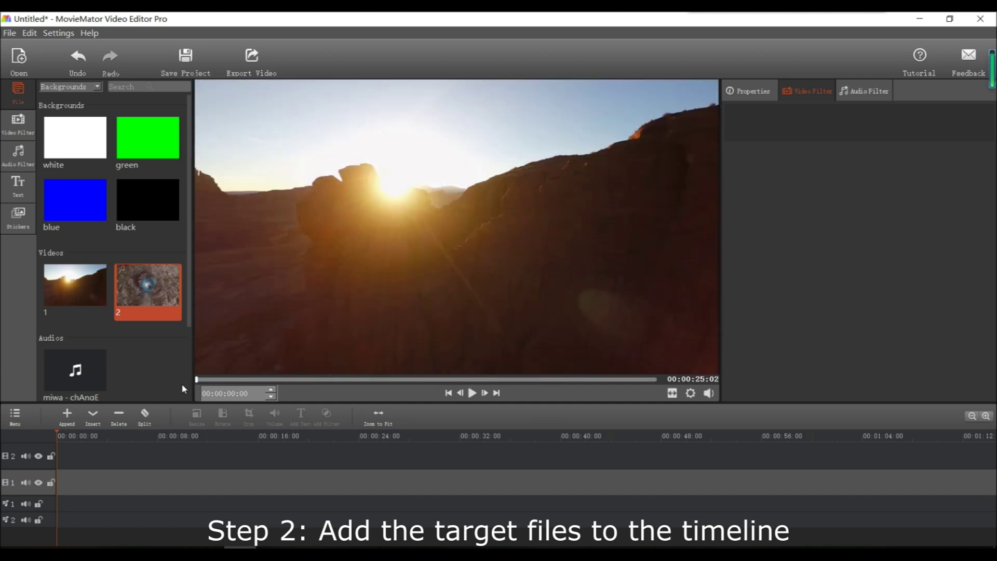
{"action": "left_click_drag", "start_coordinate": [76, 285], "coordinate": [60, 482]}
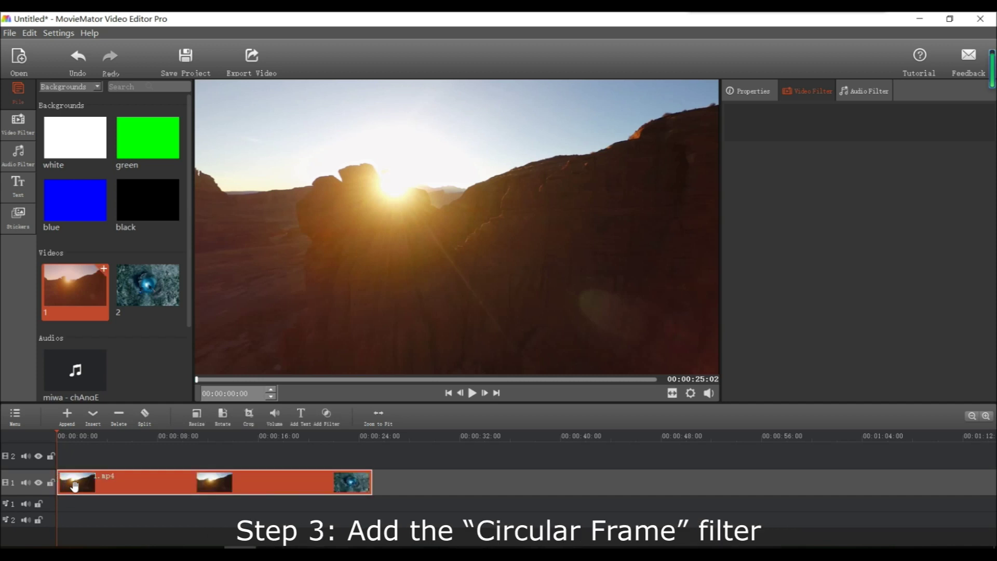
Add the Circular Frame filter from the Light section of Video Filters to clip 1
{"action": "left_click", "coordinate": [28, 133]}
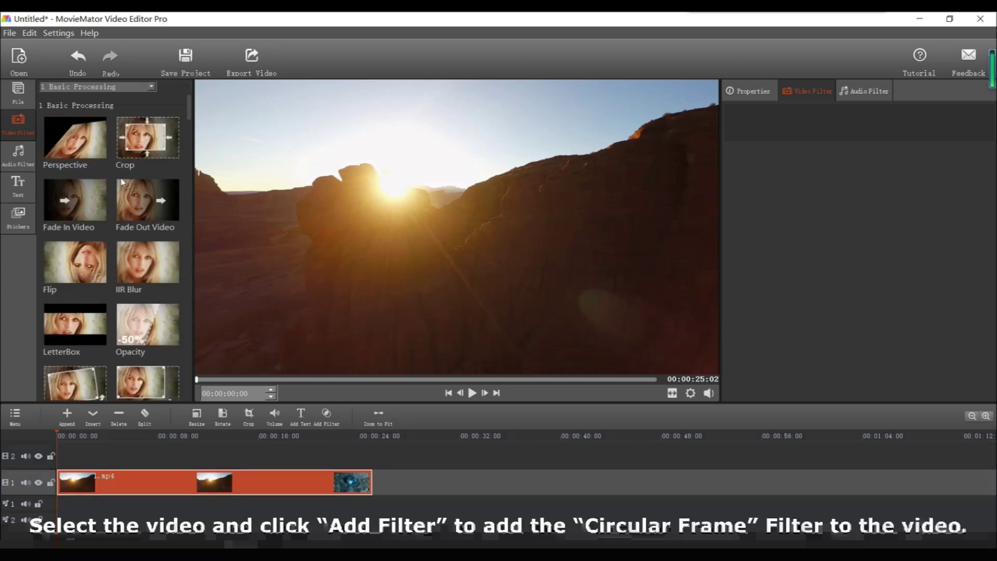
{"action": "scroll", "coordinate": [171, 213], "scroll_direction": "down", "scroll_amount": 1}
{"action": "scroll", "coordinate": [174, 219], "scroll_direction": "down", "scroll_amount": 10}
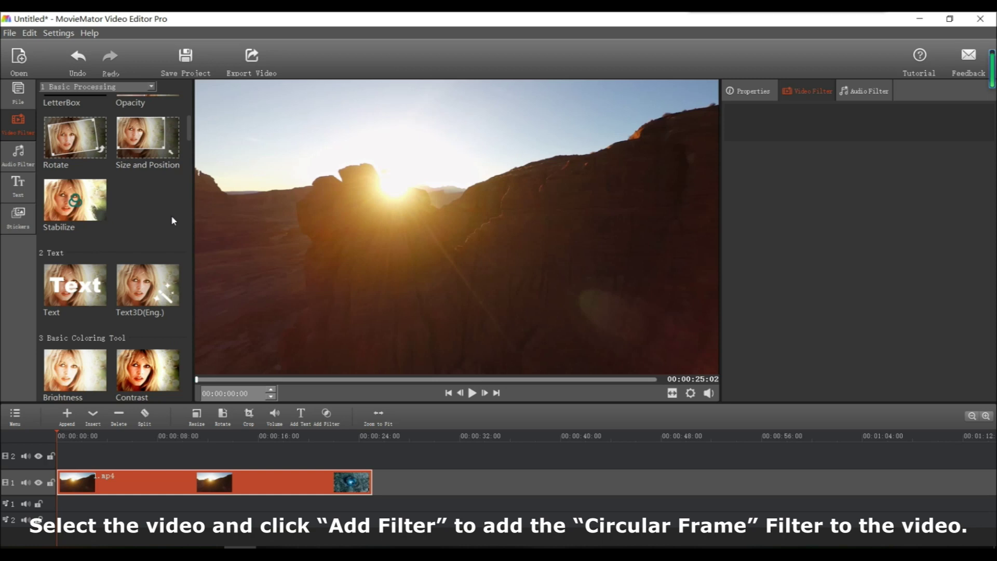
{"action": "scroll", "coordinate": [175, 222], "scroll_direction": "down", "scroll_amount": 10}
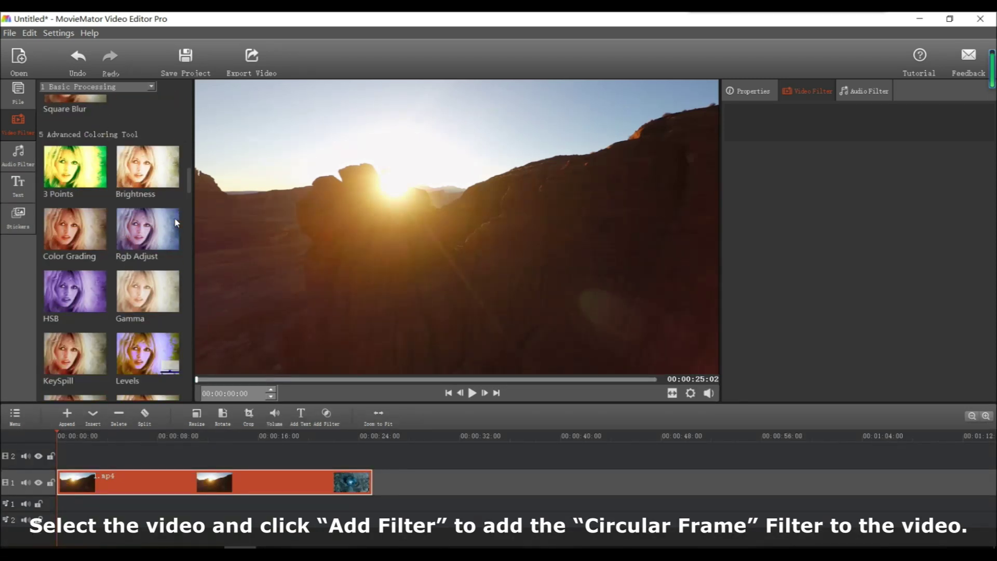
{"action": "scroll", "coordinate": [175, 222], "scroll_direction": "down", "scroll_amount": 8}
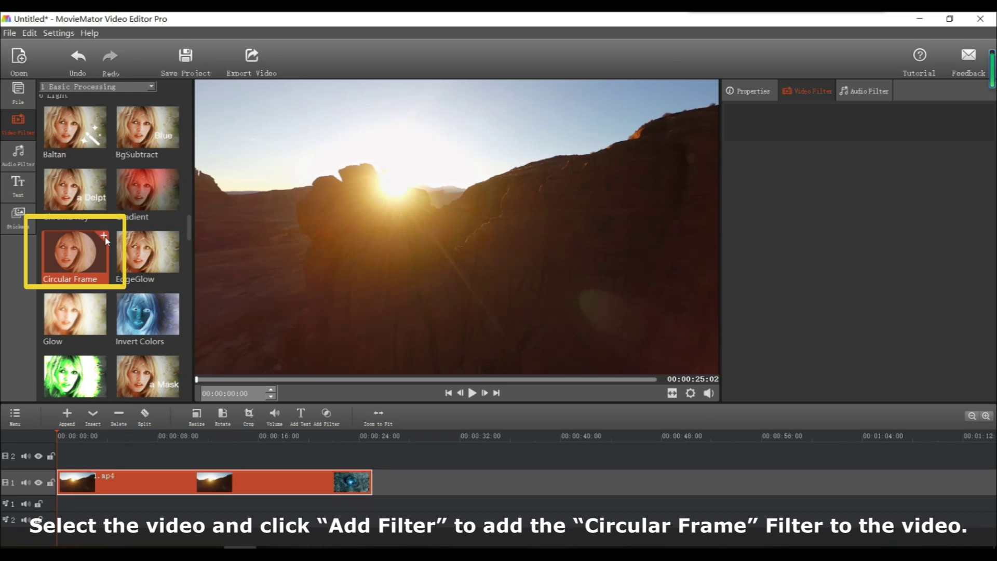
{"action": "left_click", "coordinate": [104, 238]}
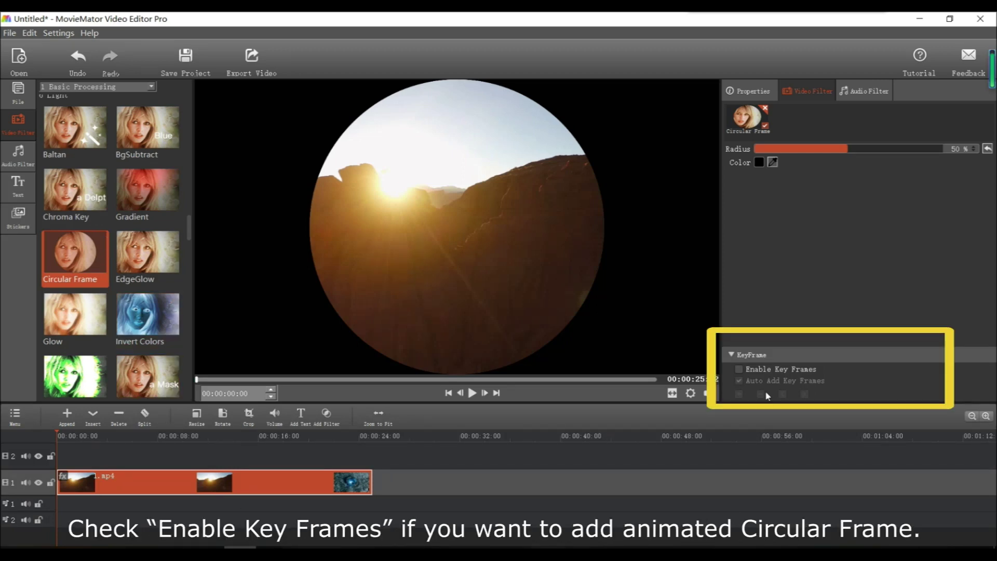
Enable key frames, set the Circular Frame radius to 5% at clip start, playhead to 00:00:08
{"action": "left_click", "coordinate": [737, 369]}
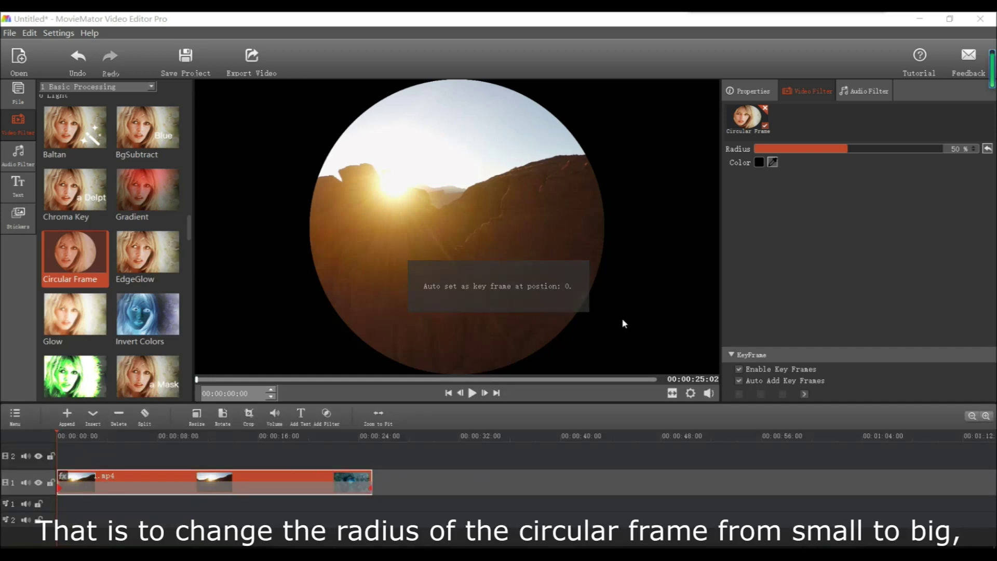
{"action": "left_click_drag", "start_coordinate": [851, 150], "coordinate": [763, 149]}
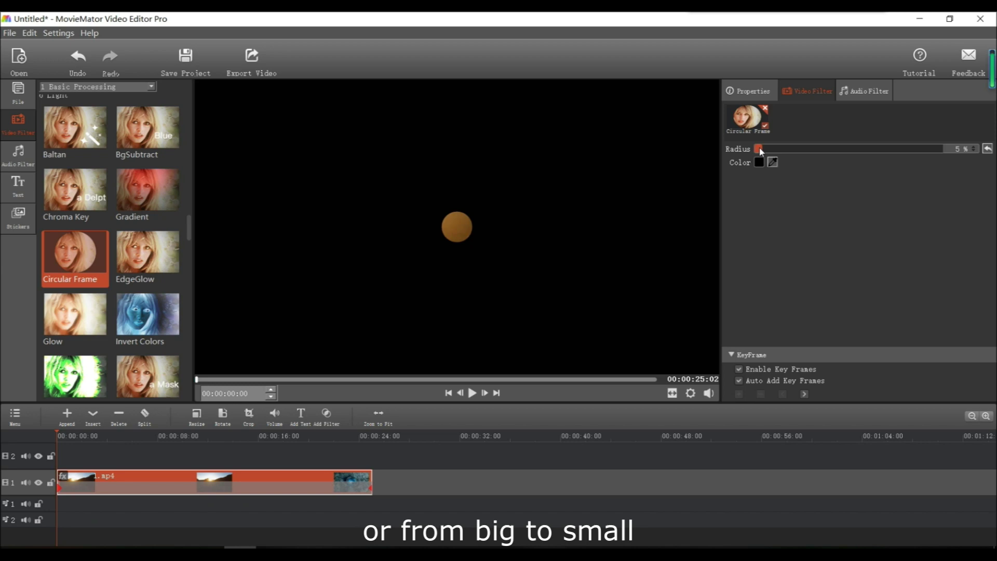
{"action": "left_click", "coordinate": [161, 435]}
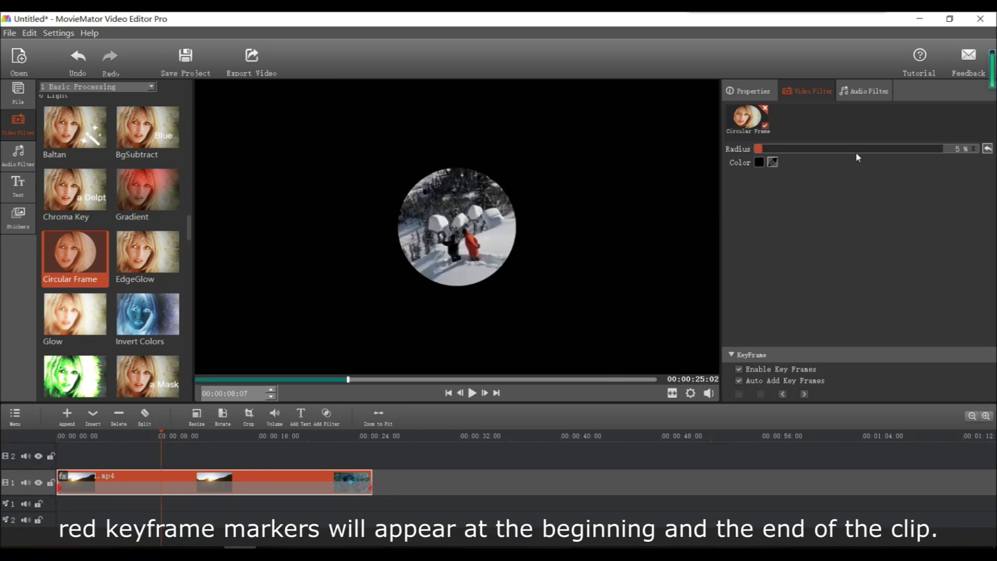
Key the circle radius at 68% near 8 s, 92% near 12 s, and 60% at 00:00:18:21
{"action": "left_click", "coordinate": [883, 147]}
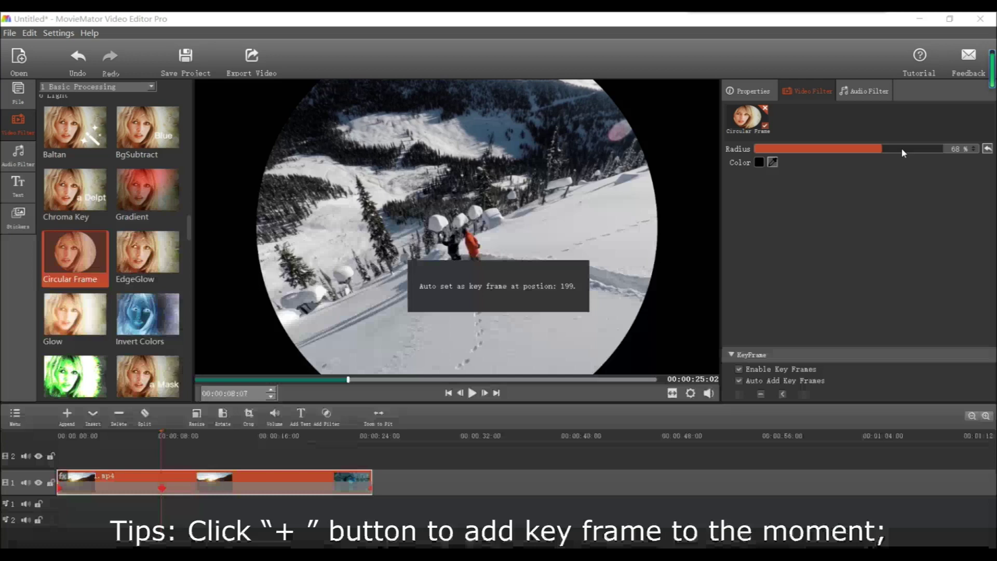
{"action": "left_click", "coordinate": [211, 436]}
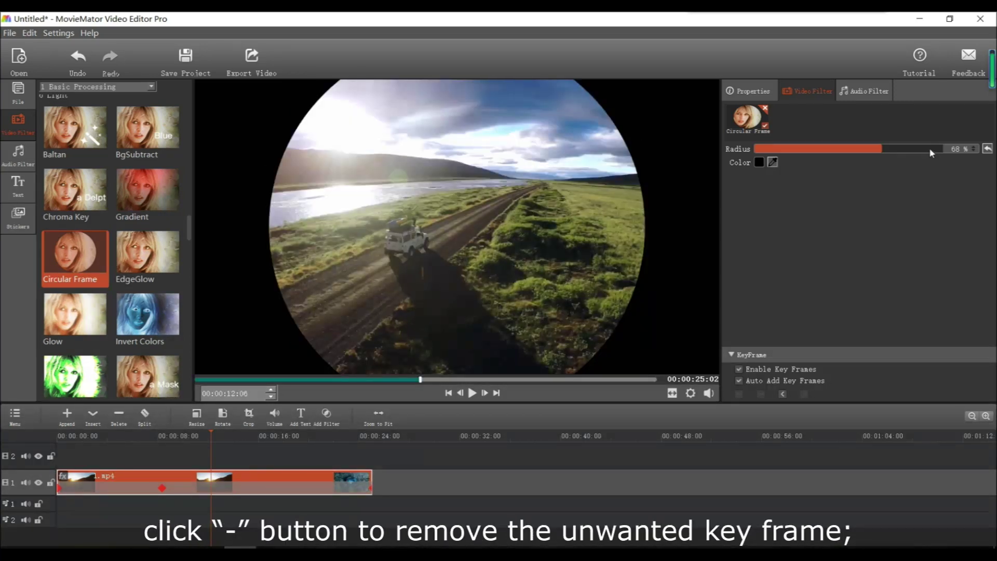
{"action": "left_click", "coordinate": [930, 149]}
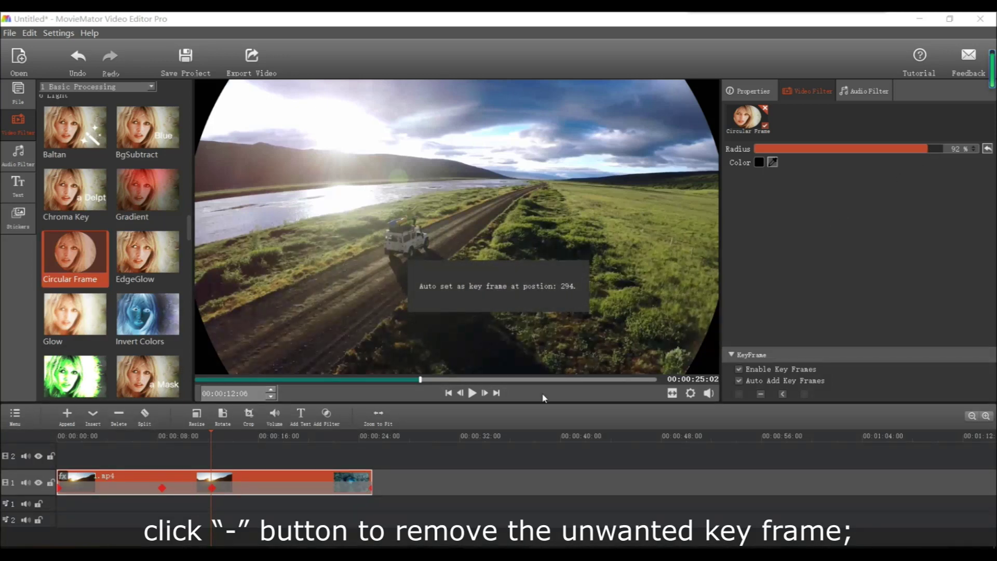
{"action": "left_click", "coordinate": [295, 437]}
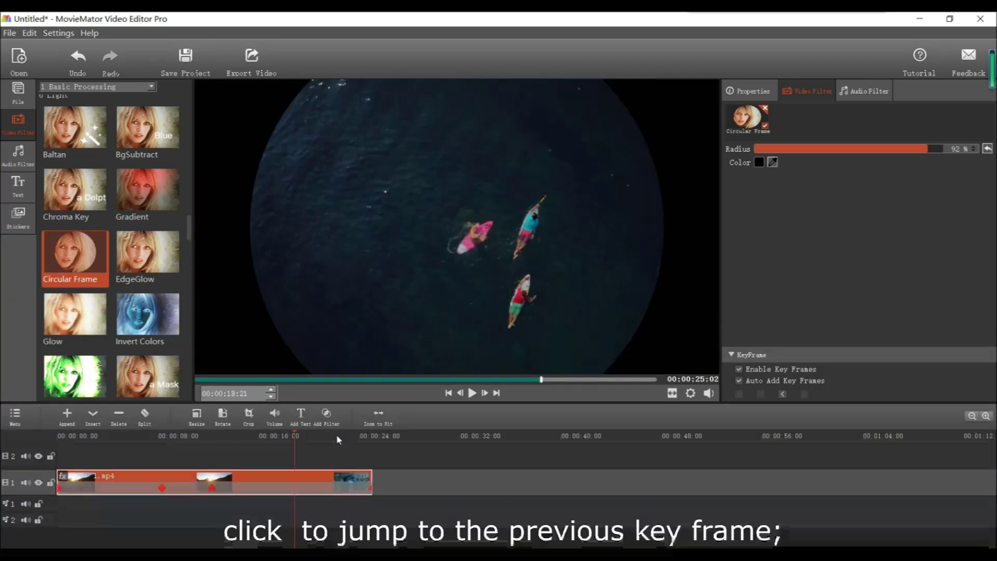
{"action": "left_click", "coordinate": [867, 149]}
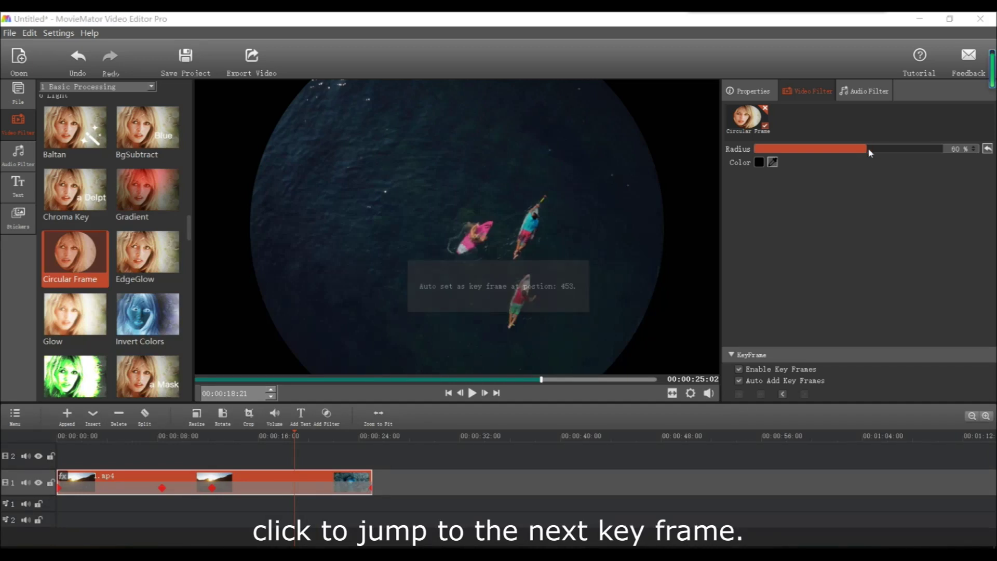
{"action": "left_click", "coordinate": [372, 489]}
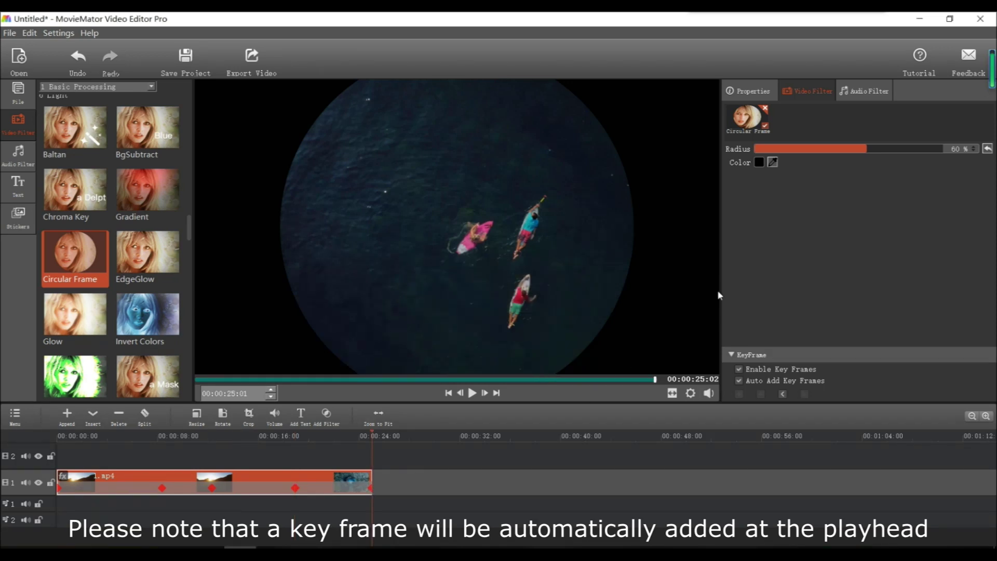
Set the Circular Frame radius to 4% at the end key frame, 00:00:25:01
{"action": "left_click", "coordinate": [762, 150]}
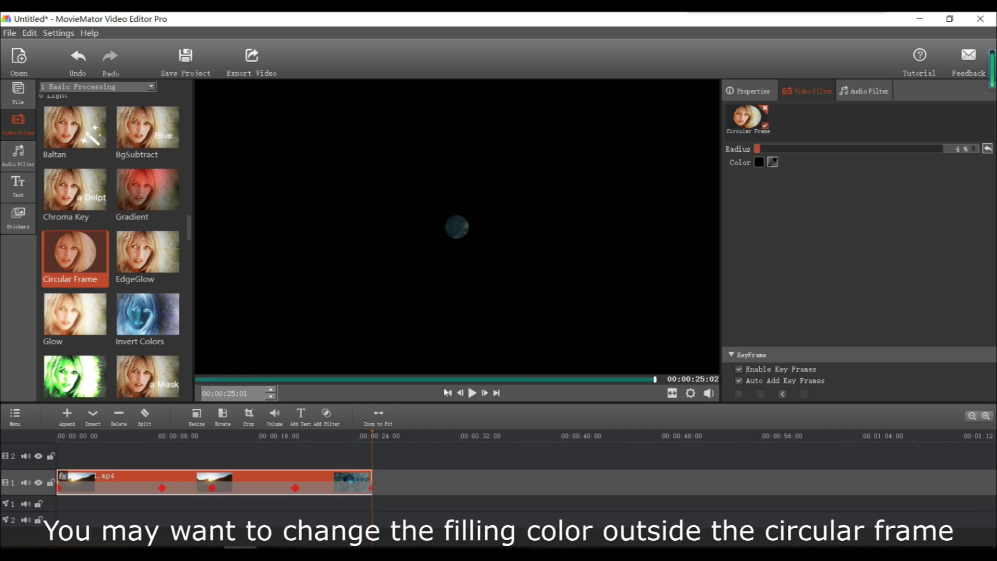
{"action": "left_click", "coordinate": [250, 436]}
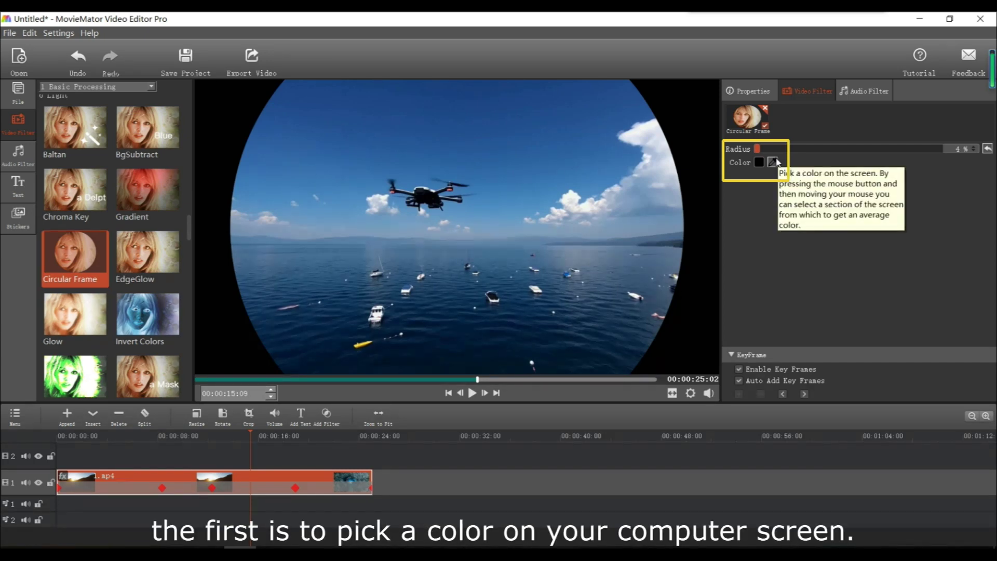
Sample white from the clouds in the preview as the Circular Frame fill colour
{"action": "left_click", "coordinate": [777, 163]}
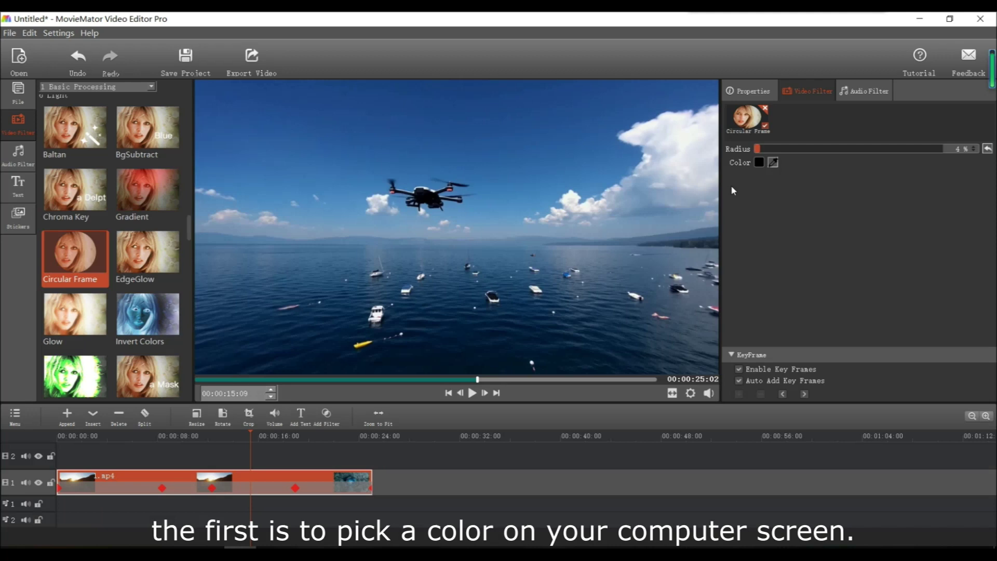
{"action": "left_click", "coordinate": [491, 152]}
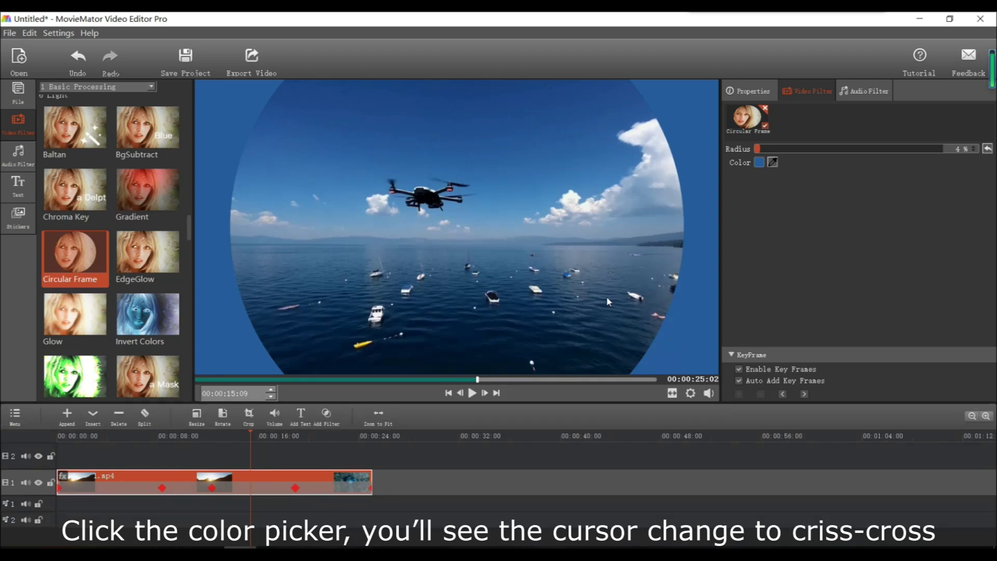
{"action": "left_click", "coordinate": [772, 163]}
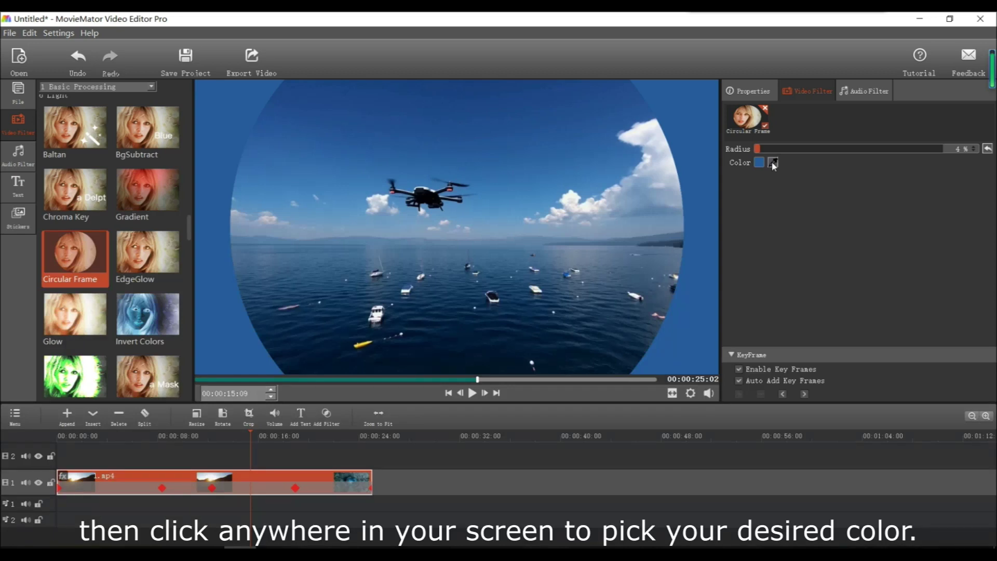
{"action": "left_click", "coordinate": [674, 166]}
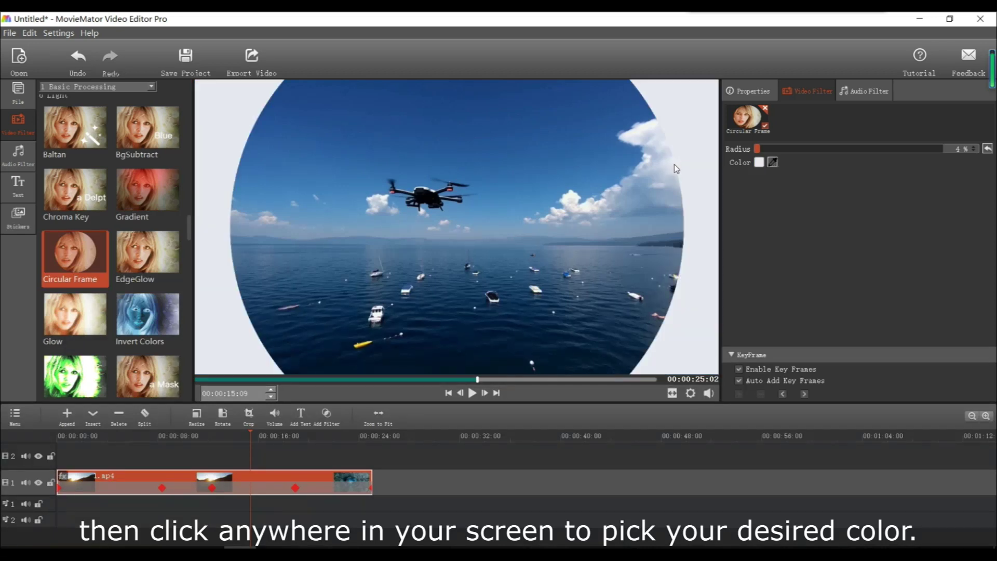
Try an orange fill from the colour dialog, then sample sky blue from the video instead
{"action": "left_click", "coordinate": [759, 163]}
{"action": "left_click", "coordinate": [541, 200]}
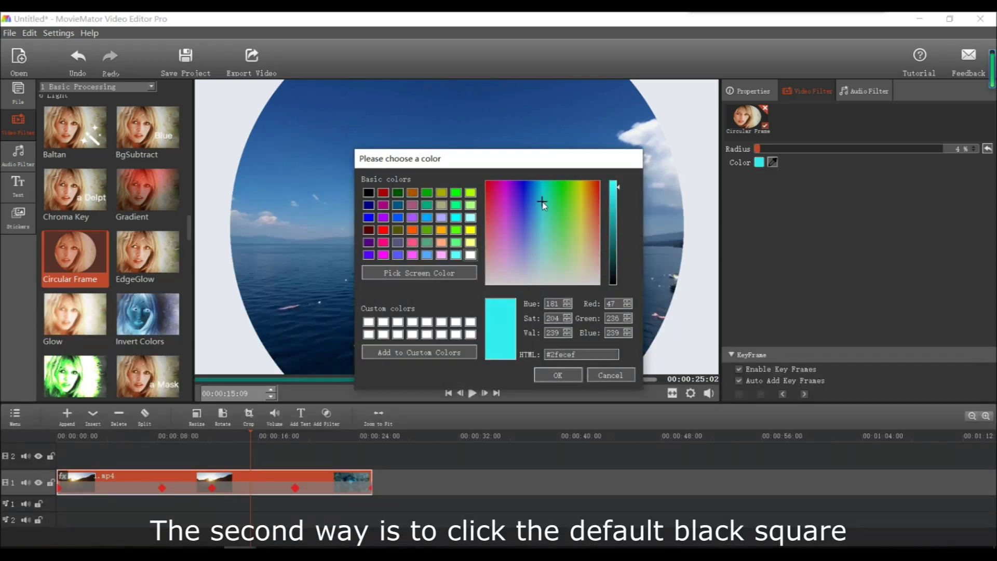
{"action": "left_click", "coordinate": [575, 192]}
{"action": "left_click_drag", "start_coordinate": [574, 192], "coordinate": [614, 209]}
{"action": "left_click", "coordinate": [539, 379]}
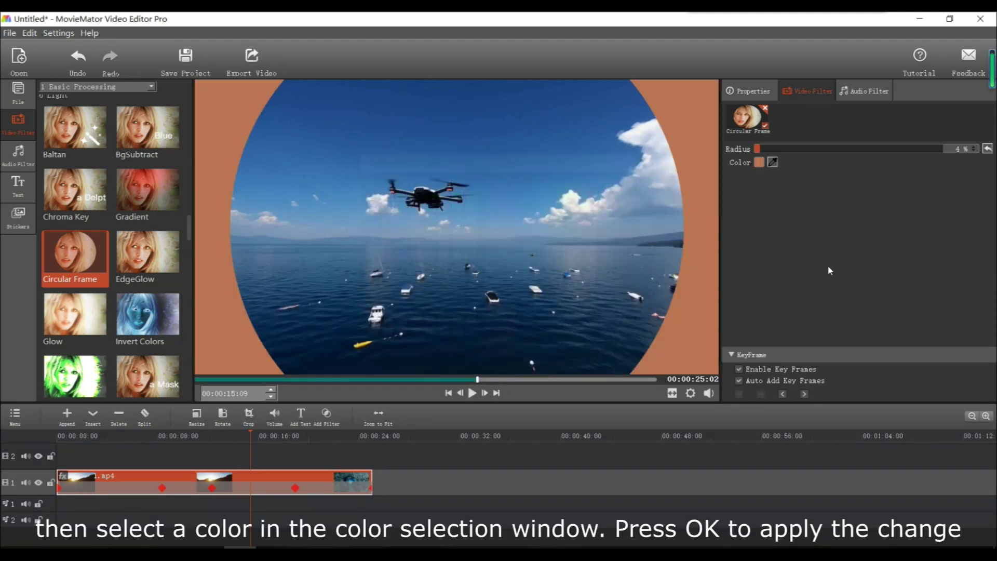
{"action": "left_click", "coordinate": [773, 162]}
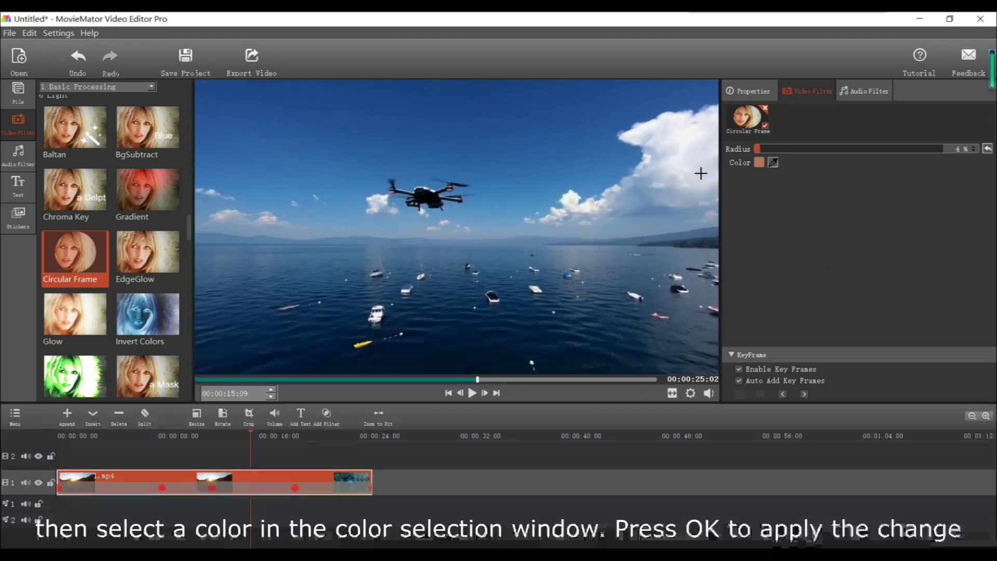
{"action": "left_click", "coordinate": [511, 210]}
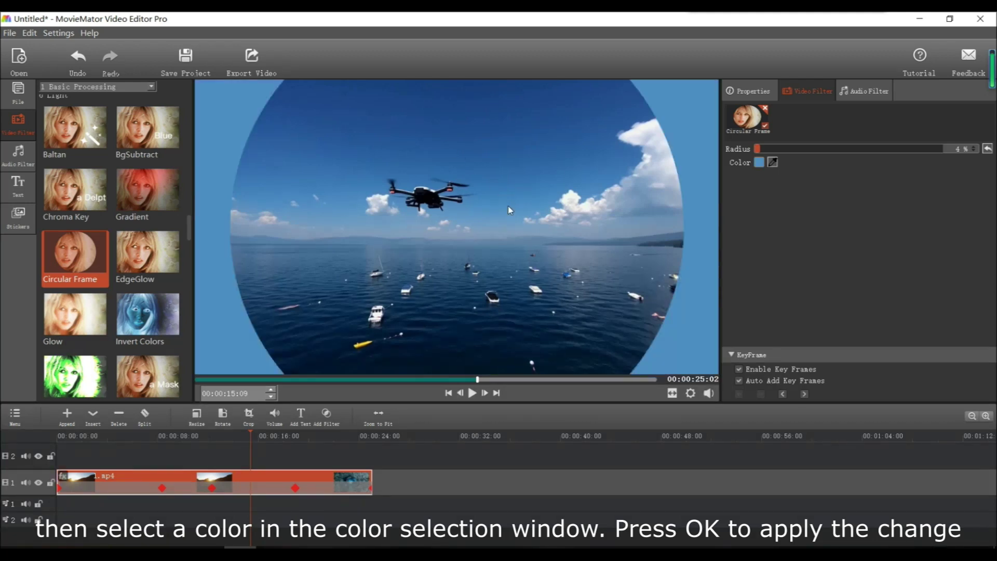
Choose the MP4 (H264) export preset at 60 frames per second and start the file export
{"action": "left_click", "coordinate": [251, 57]}
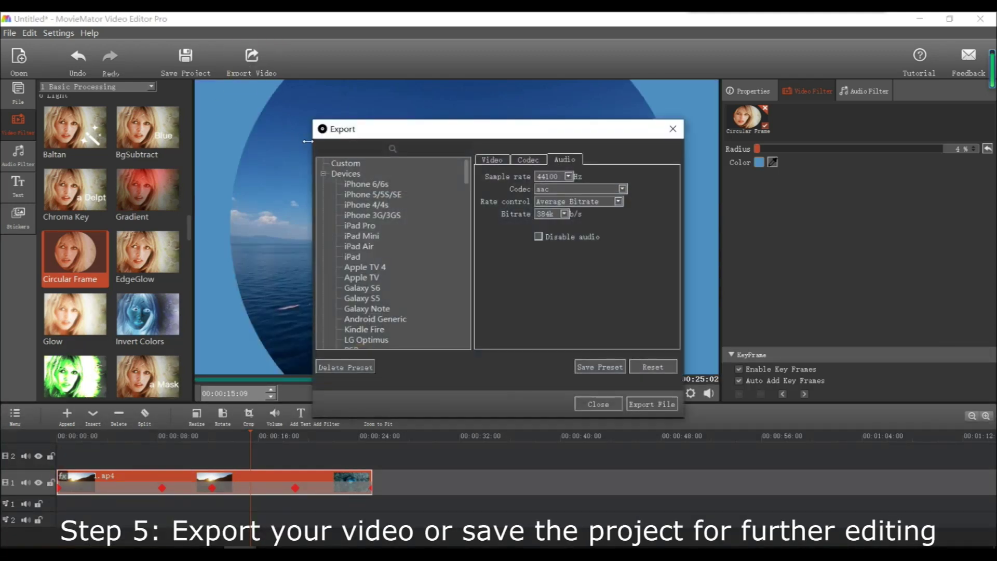
{"action": "left_click", "coordinate": [328, 150]}
{"action": "type", "text": "MP4"}
{"action": "left_click", "coordinate": [491, 159]}
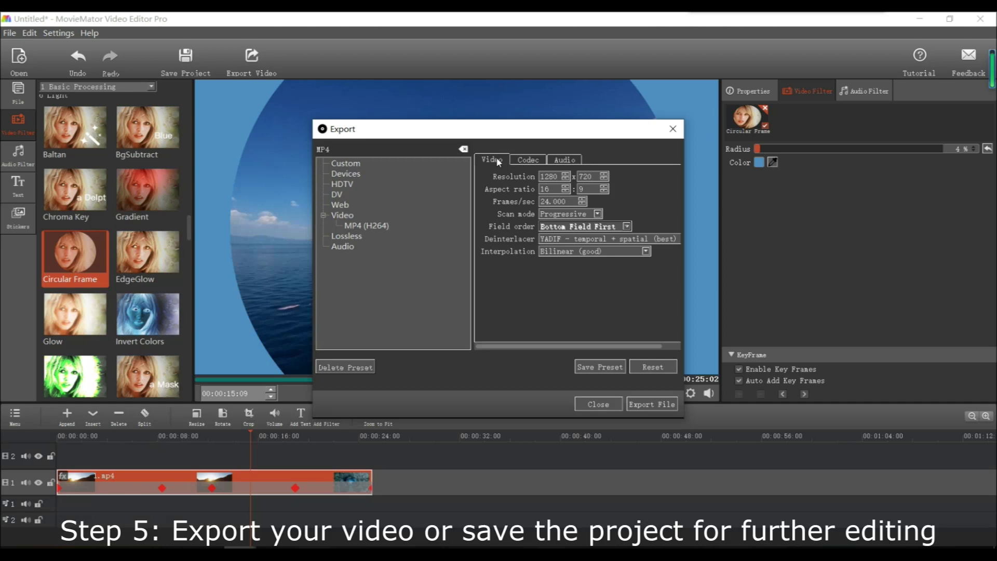
{"action": "double_click", "coordinate": [547, 200]}
{"action": "type", "text": "60"}
{"action": "left_click", "coordinate": [643, 403]}
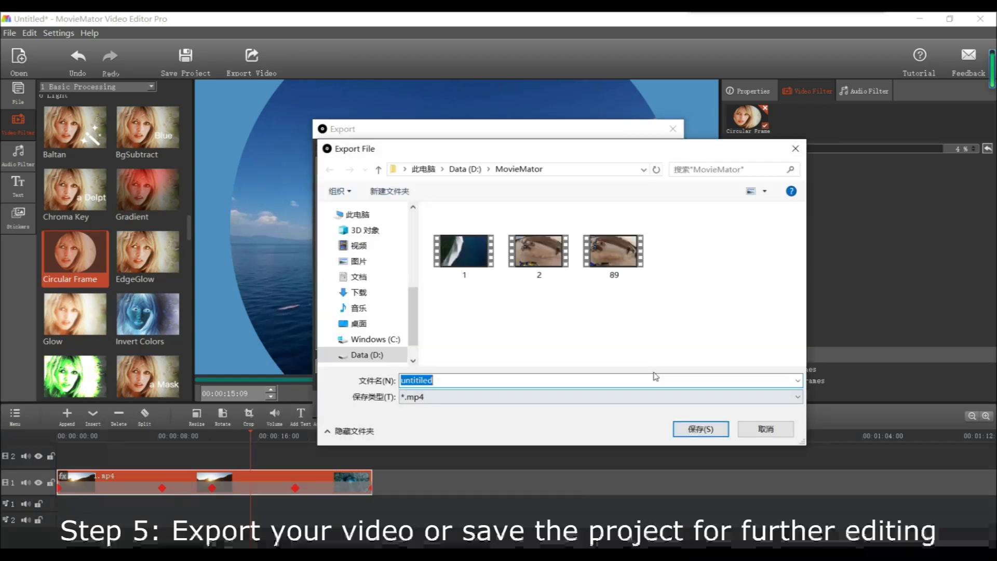
Save the export as 88.mp4 in D:/MovieMator
{"action": "type", "text": "88"}
{"action": "key", "text": "Return"}
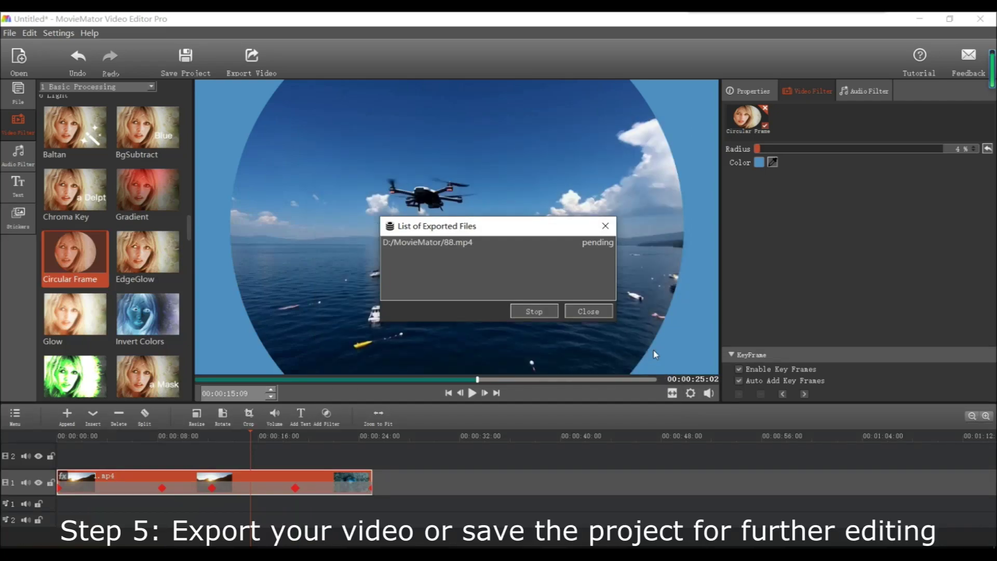